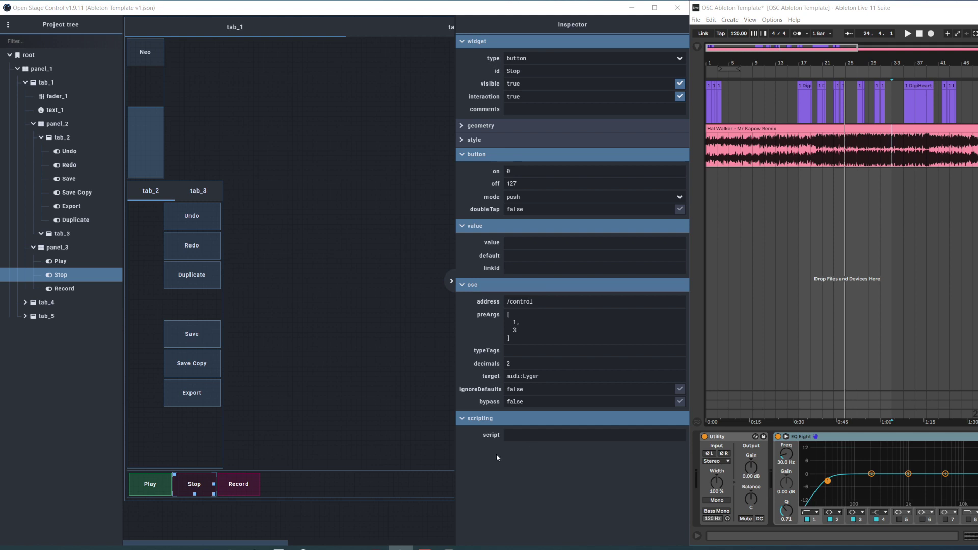
- Start Ableton playback from the Play control, then inspect the Record and Stop settings
left_click(157, 490)
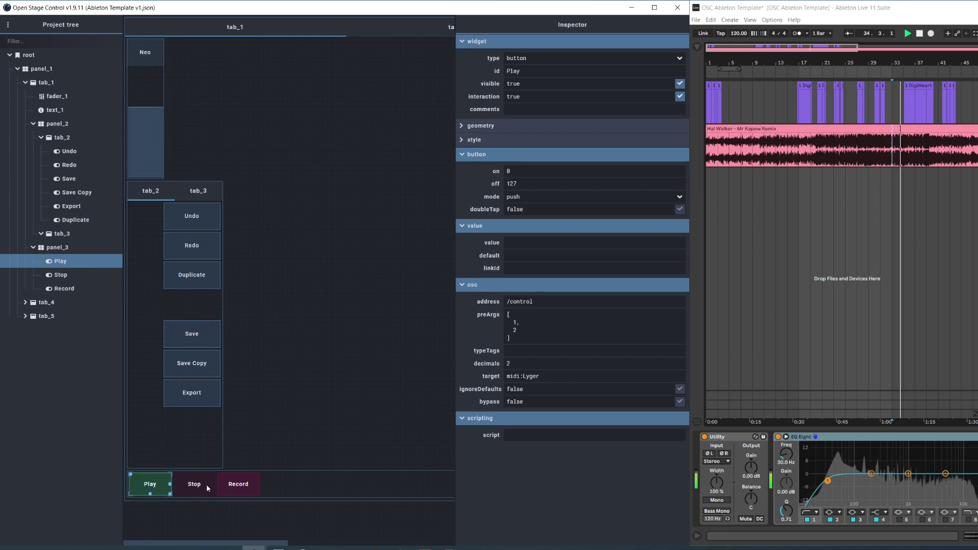
left_click(245, 485)
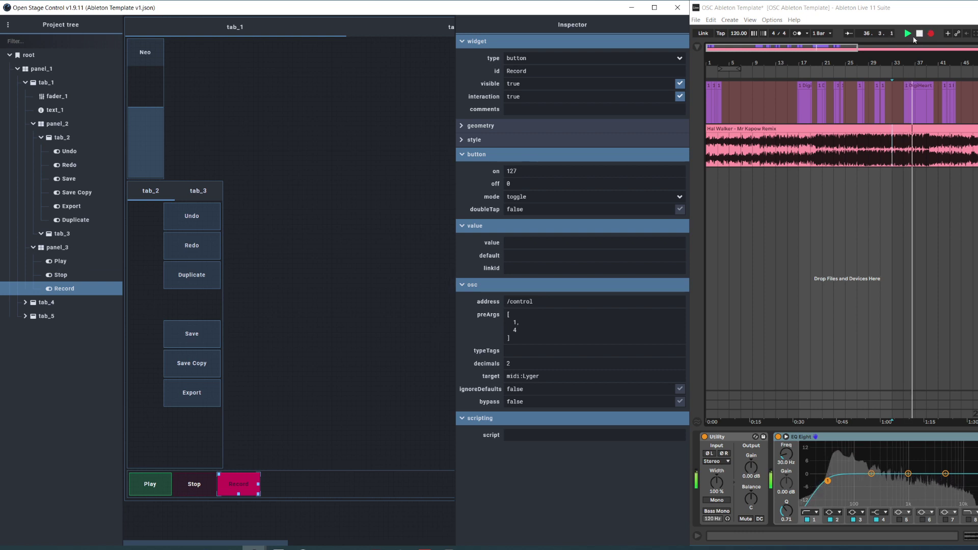
left_click(206, 485)
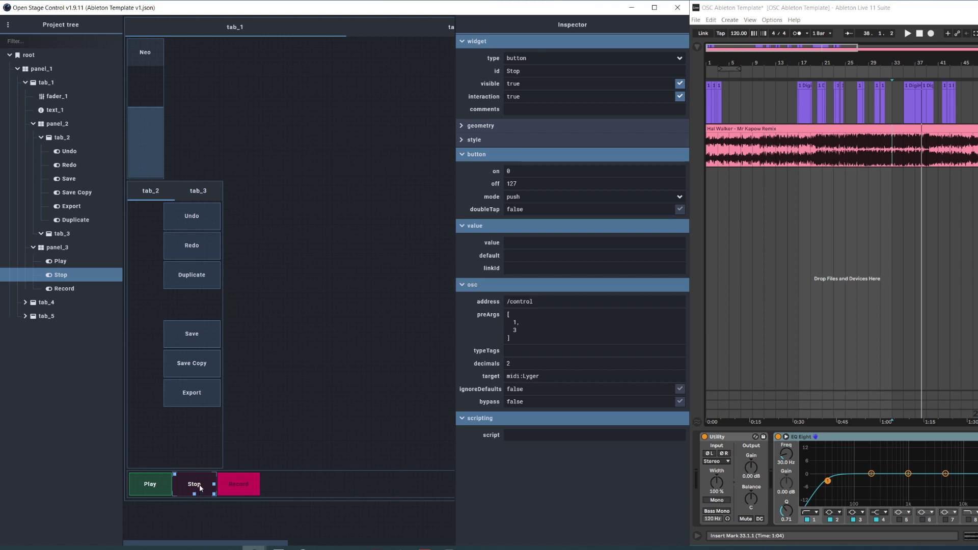
- Switch Record off, review the Stop and Play settings, and stop Ableton's transport
left_click(239, 486)
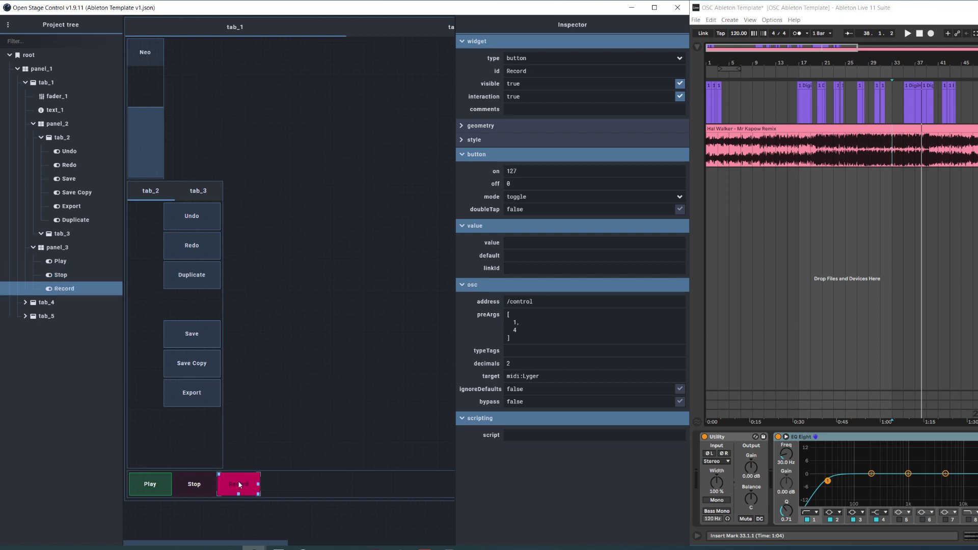
left_click(239, 485)
left_click(196, 483)
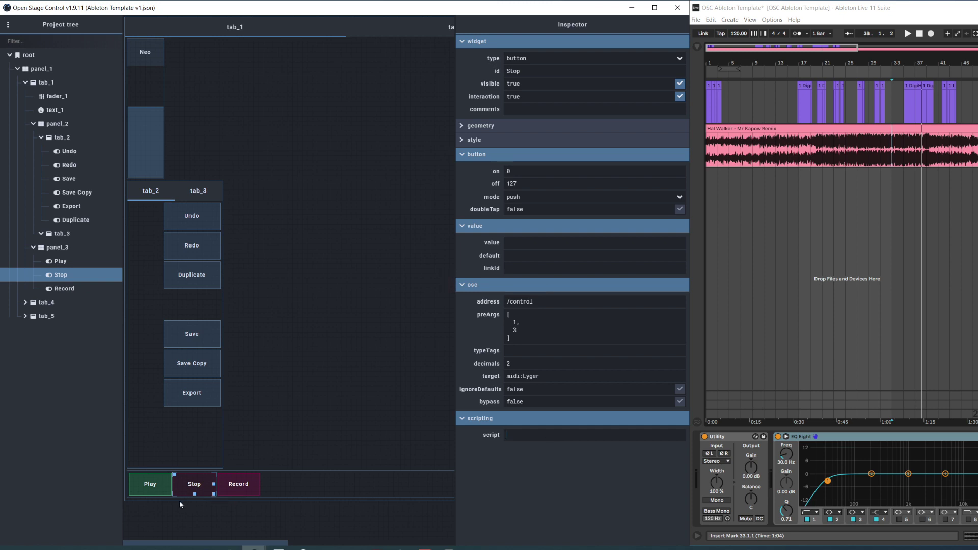
left_click(157, 485)
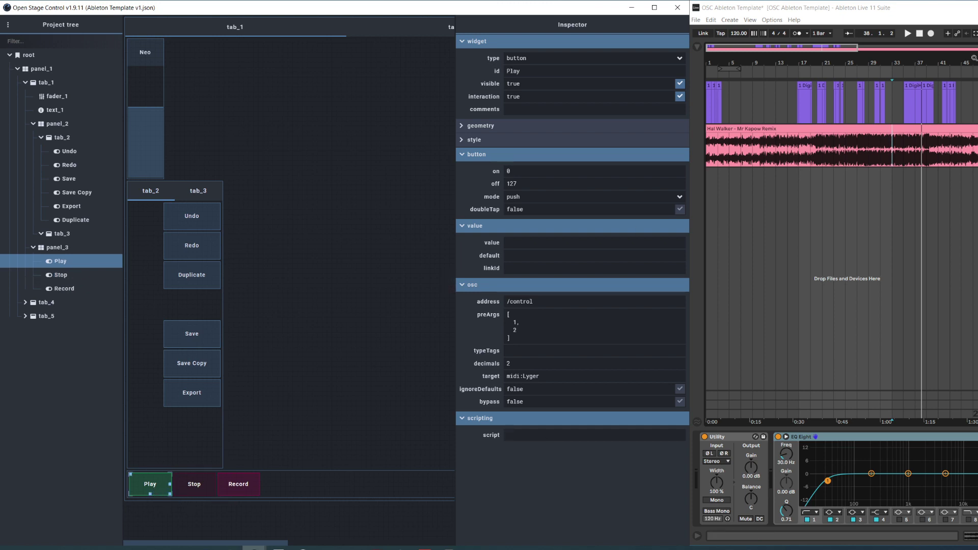
left_click(920, 34)
- Test the transport: start Ableton playback with Play, then halt it with Stop
left_click(197, 487)
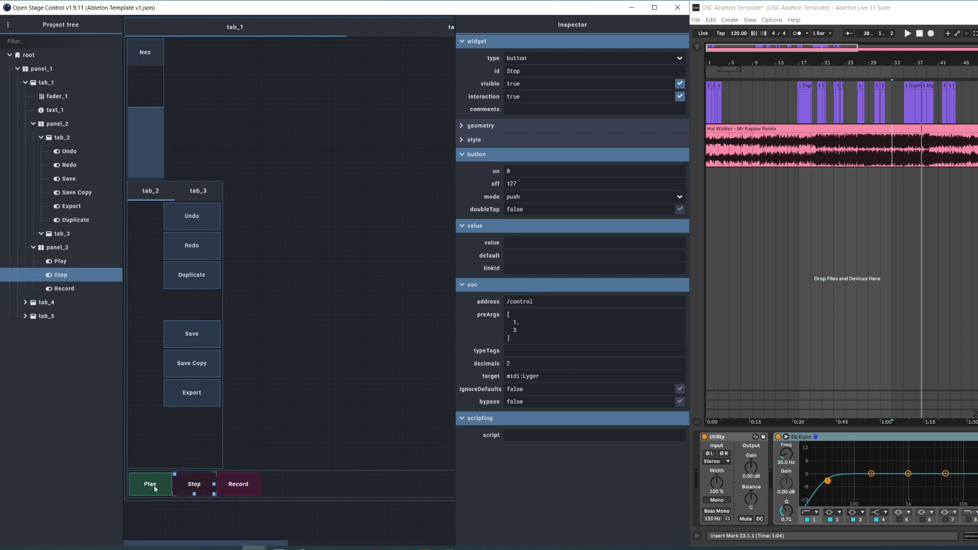
left_click(153, 488)
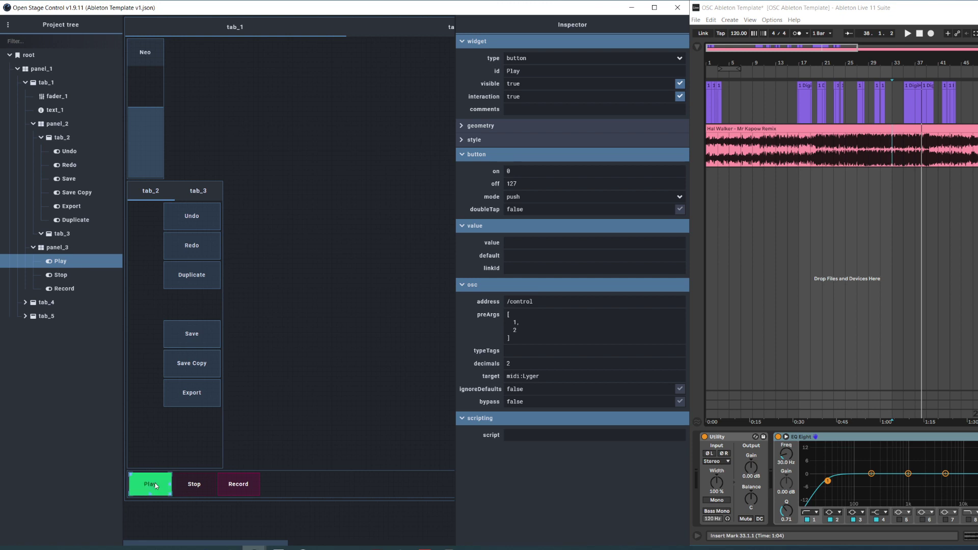
left_click(154, 483)
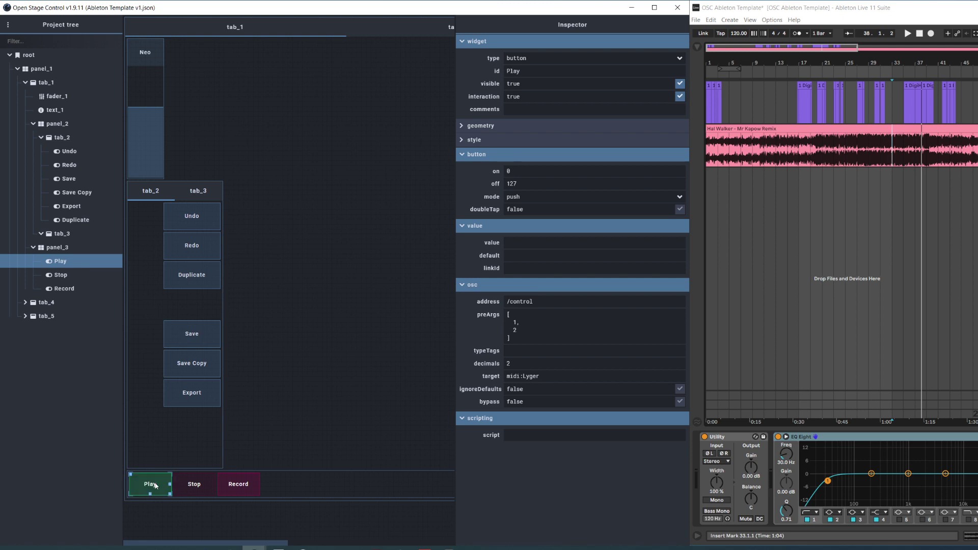
left_click(198, 486)
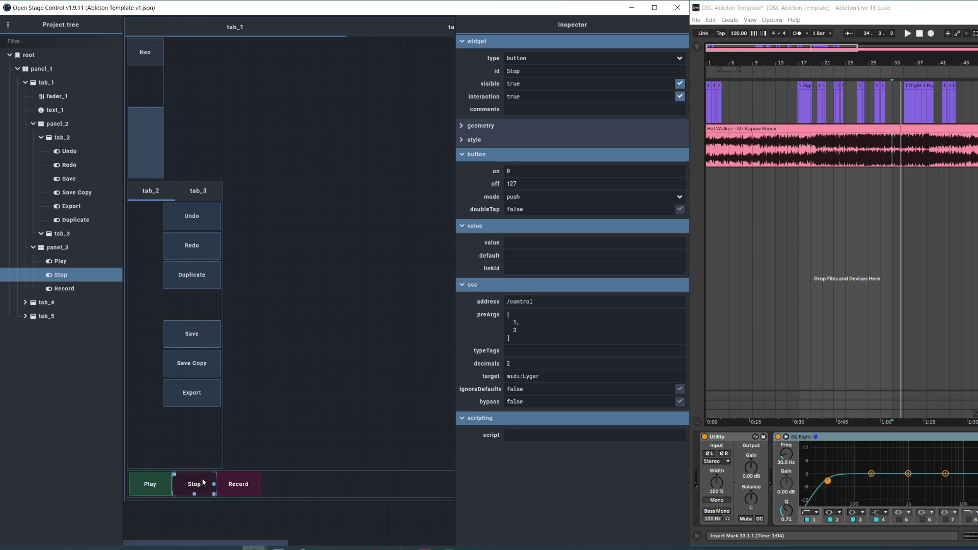
triple_click(516, 326)
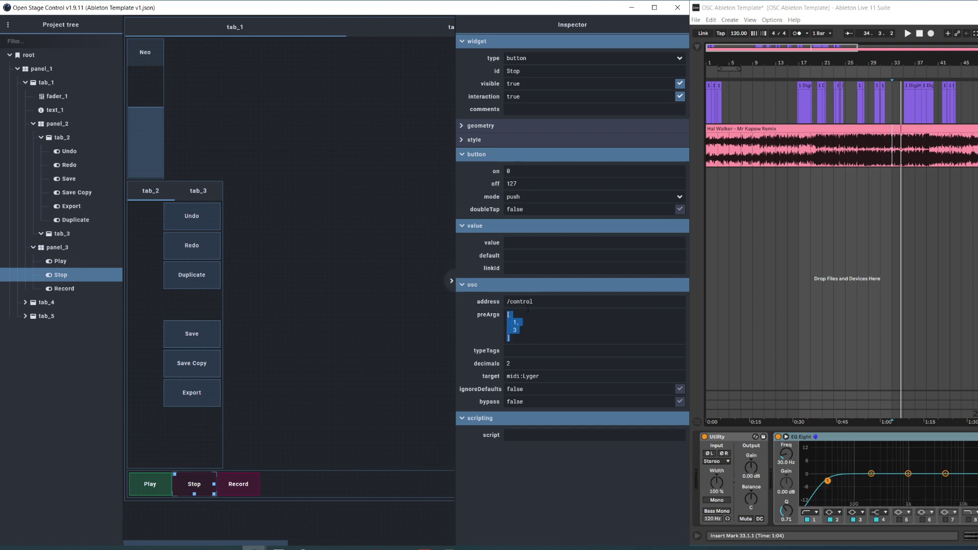
double_click(519, 301)
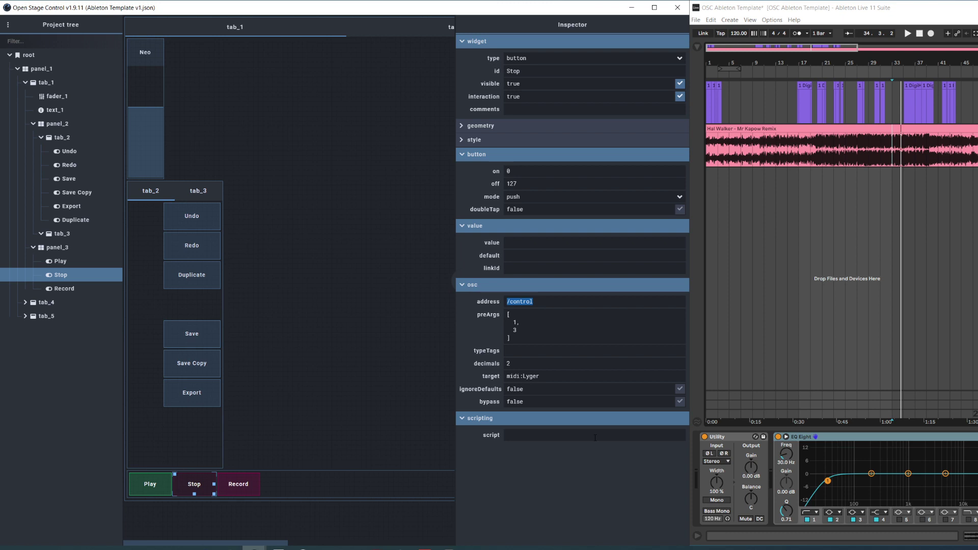
left_click(566, 435)
type("if")
type("(")
type("value")
type("==")
type(" 127) {")
- Complete the Stop script as "if (value == 127) { set('Record', 0) }" and bring up the scripting docs
key("Return")
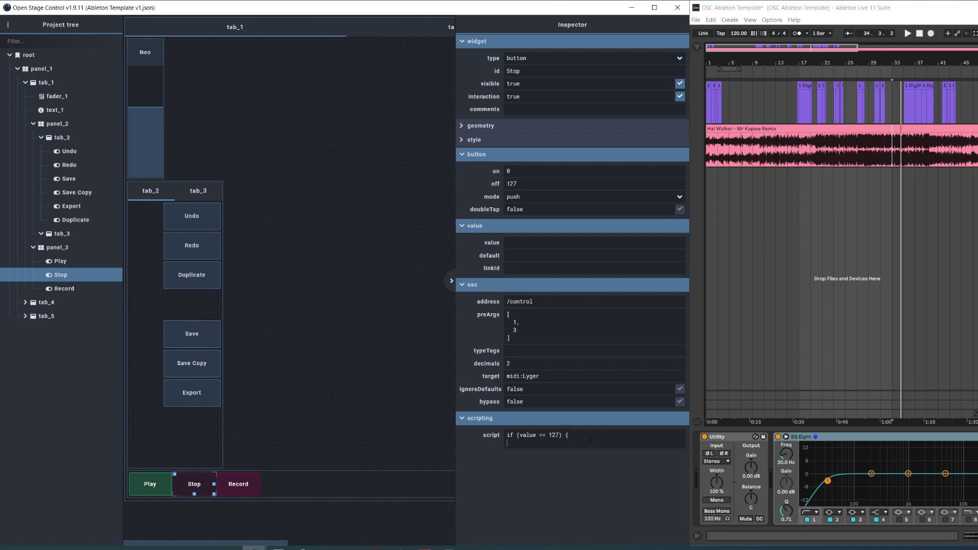
type("set")
type("(")
type("Re")
type("co")
type("ord")
type(")")
key("Return")
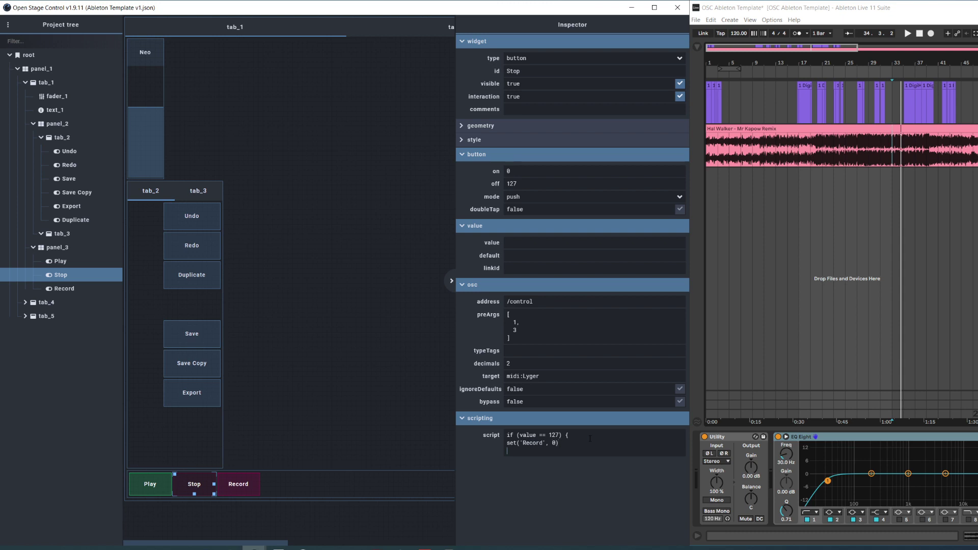
type("}")
key("BackSpace")
left_click_drag(613, 528, 613, 161)
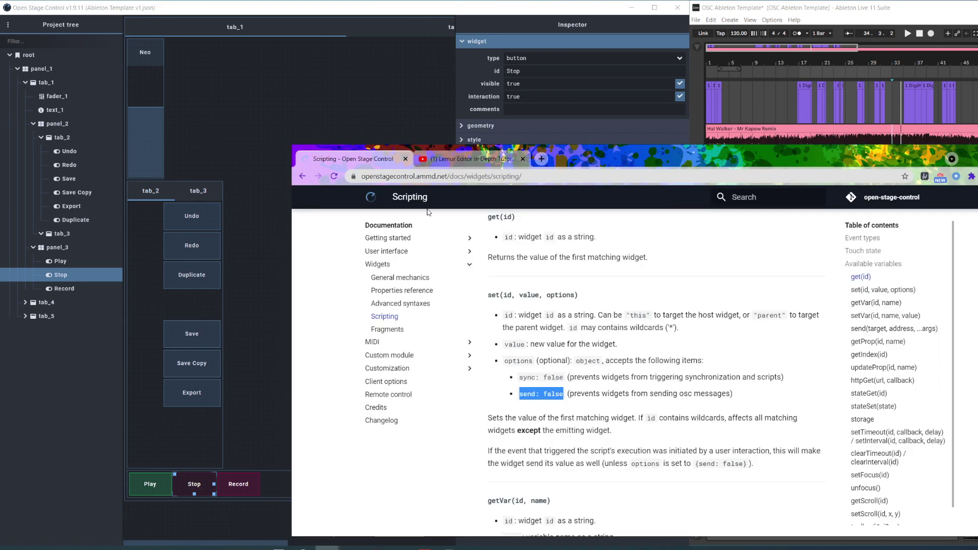
scroll(524, 268, "up", 10)
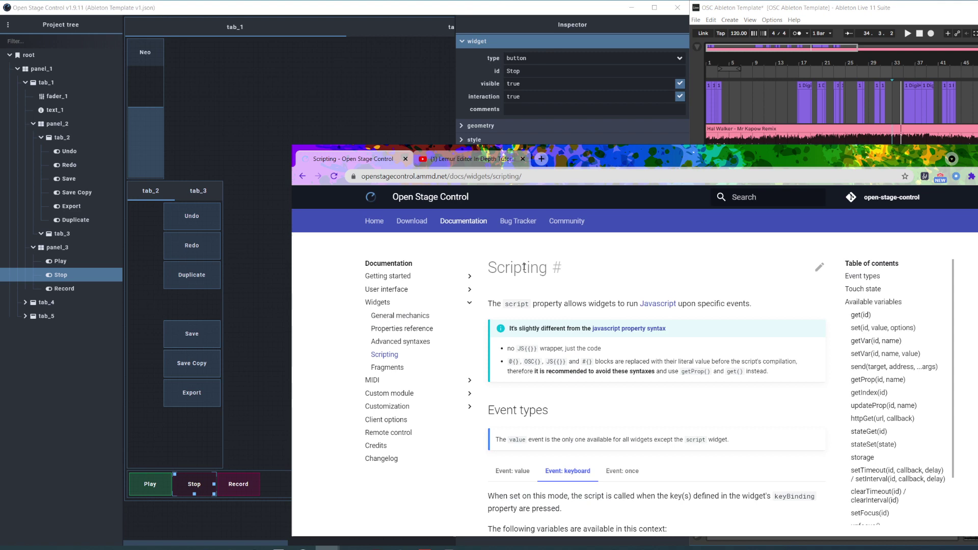
scroll(525, 268, "down", 5)
scroll(524, 283, "down", 4)
scroll(523, 298, "down", 4)
scroll(523, 301, "down", 3)
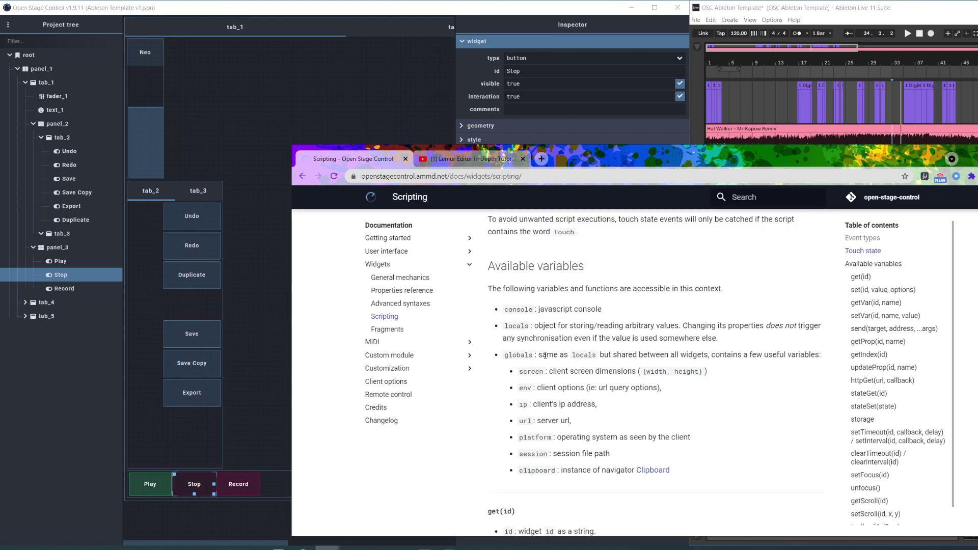
scroll(544, 365, "down", 3)
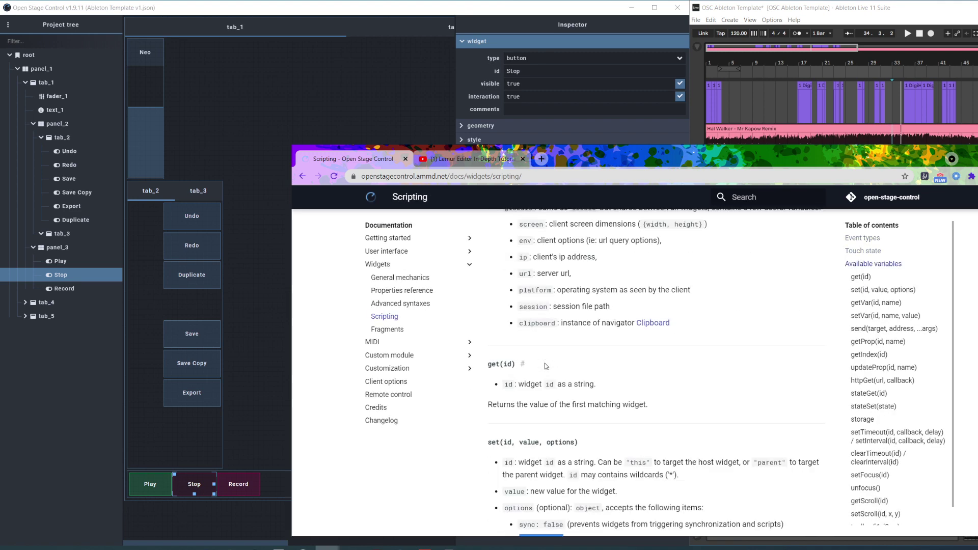
scroll(537, 344, "down", 2)
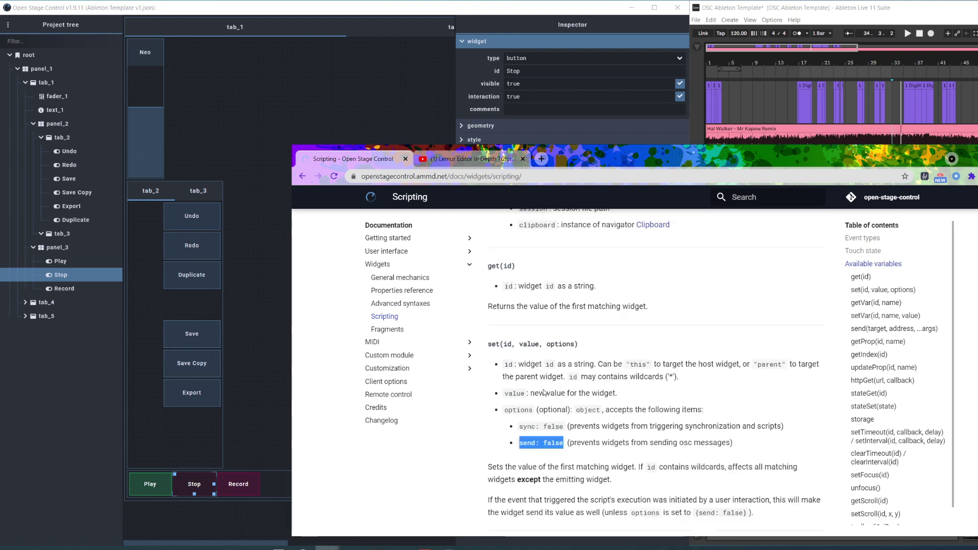
scroll(540, 377, "down", 1)
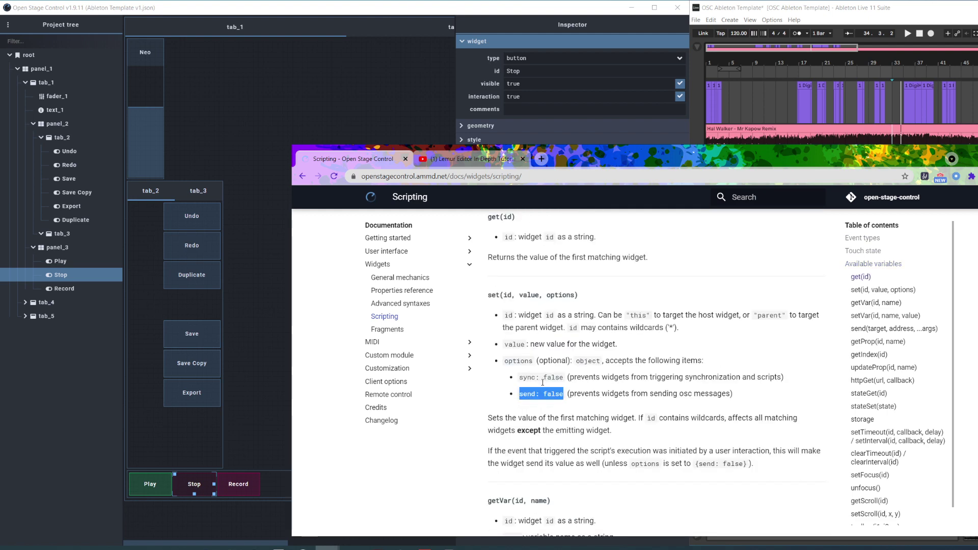
scroll(540, 377, "down", 1)
- Highlight 'set' and its 'id' argument in the set(id, value, options) heading
left_click_drag(489, 246, 578, 245)
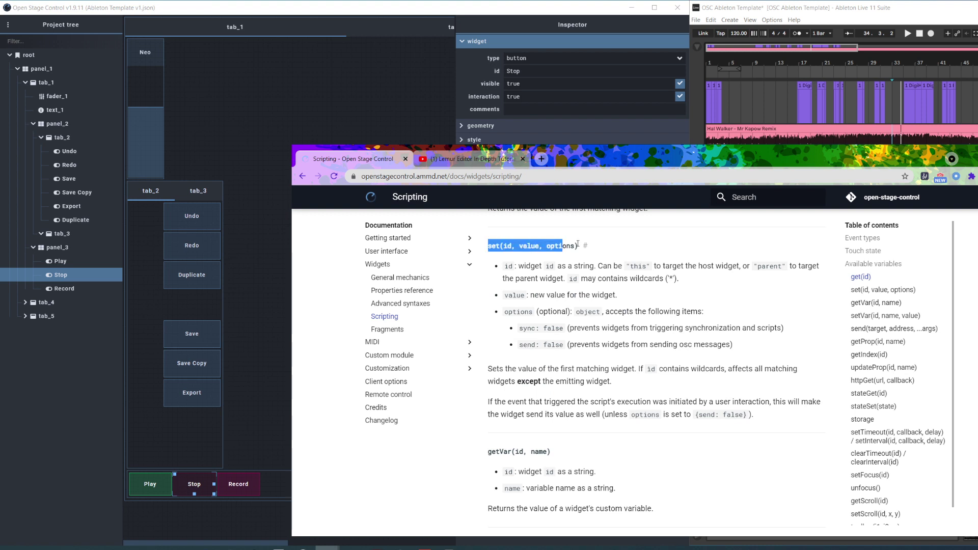
left_click(501, 246)
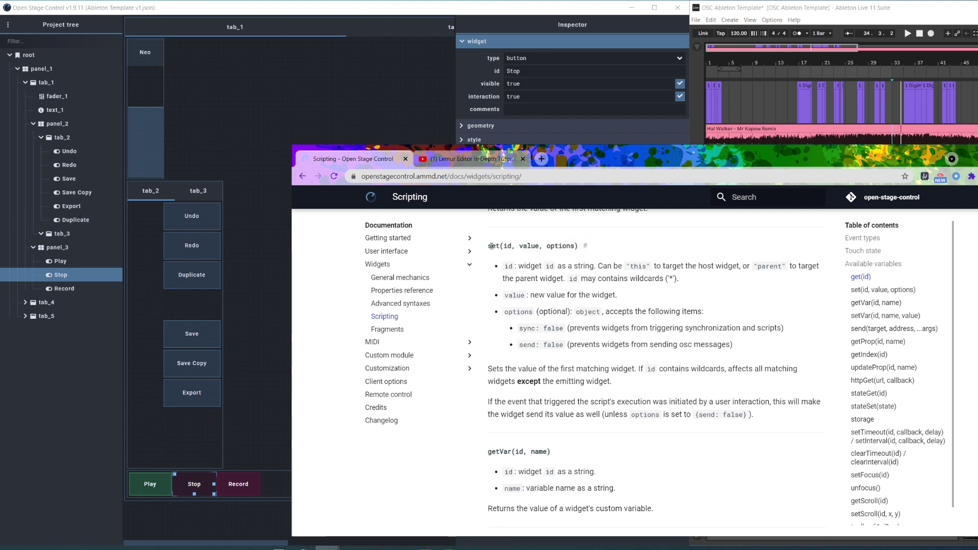
double_click(494, 246)
double_click(507, 245)
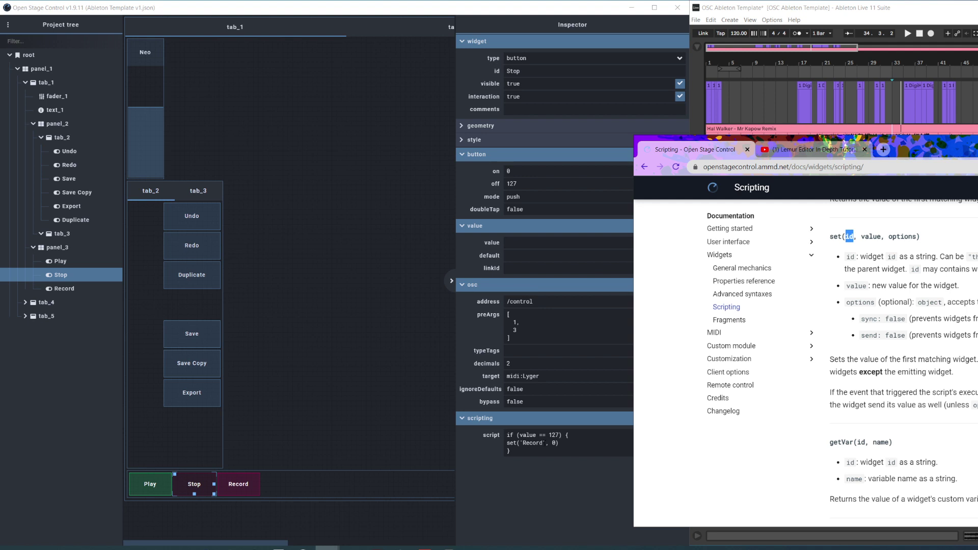
left_click(553, 443)
key("BackSpace")
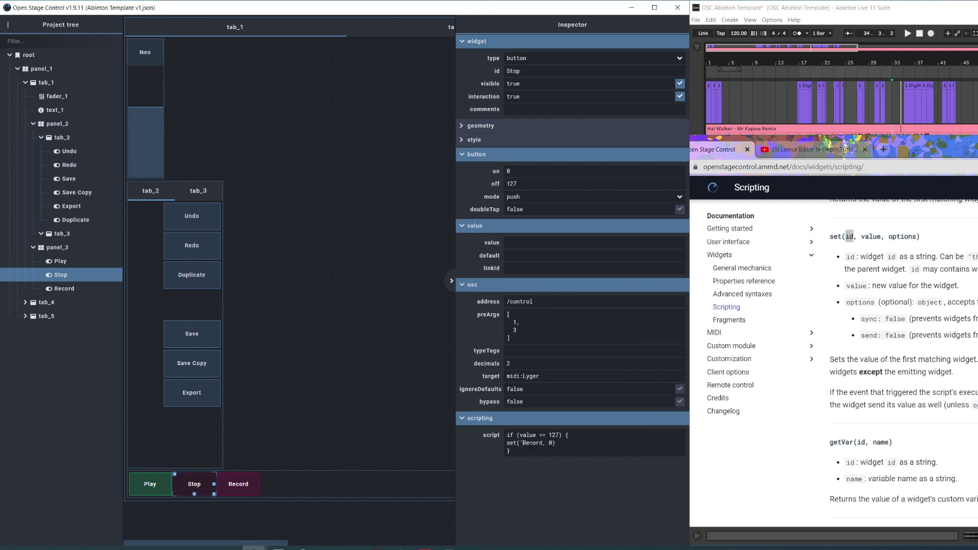
left_click(524, 444)
key("BackSpace")
key("ctrl+z")
key("ctrl+z")
left_click_drag(912, 150, 727, 120)
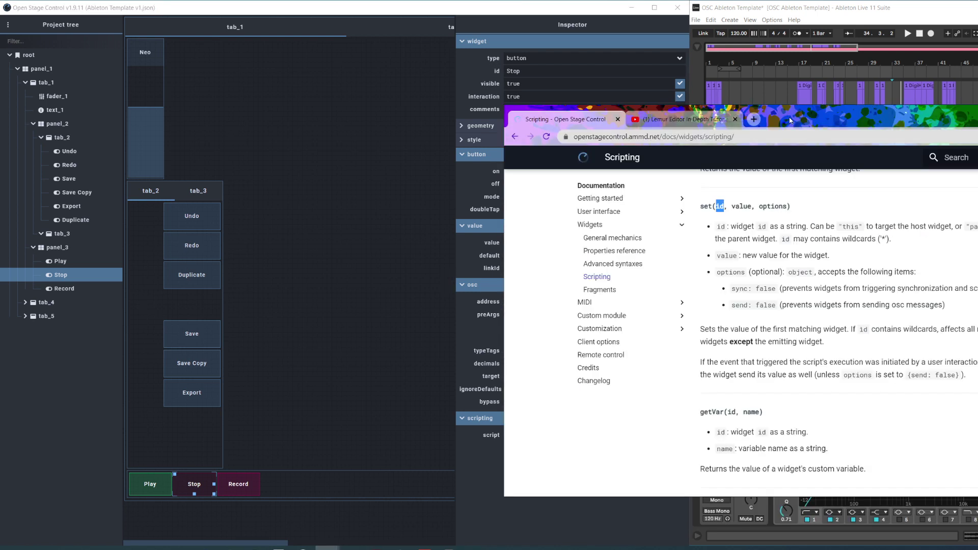
left_click_drag(791, 119, 868, 100)
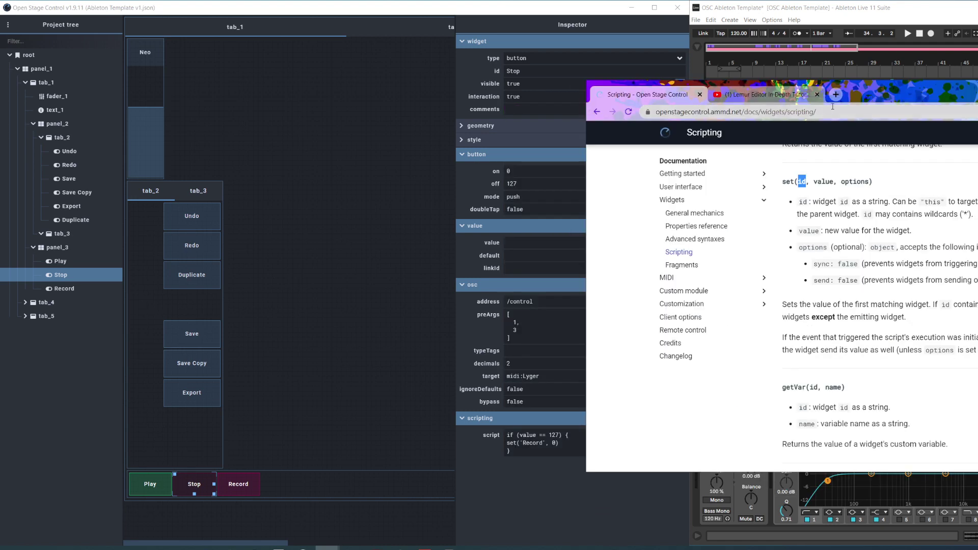
left_click_drag(861, 90, 638, 92)
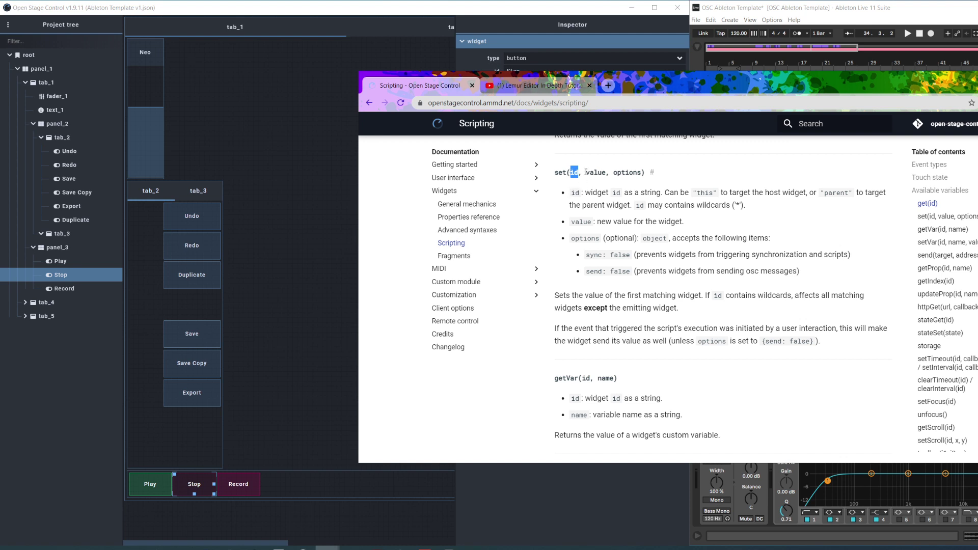
left_click(581, 174)
double_click(597, 173)
left_click_drag(635, 95, 956, 92)
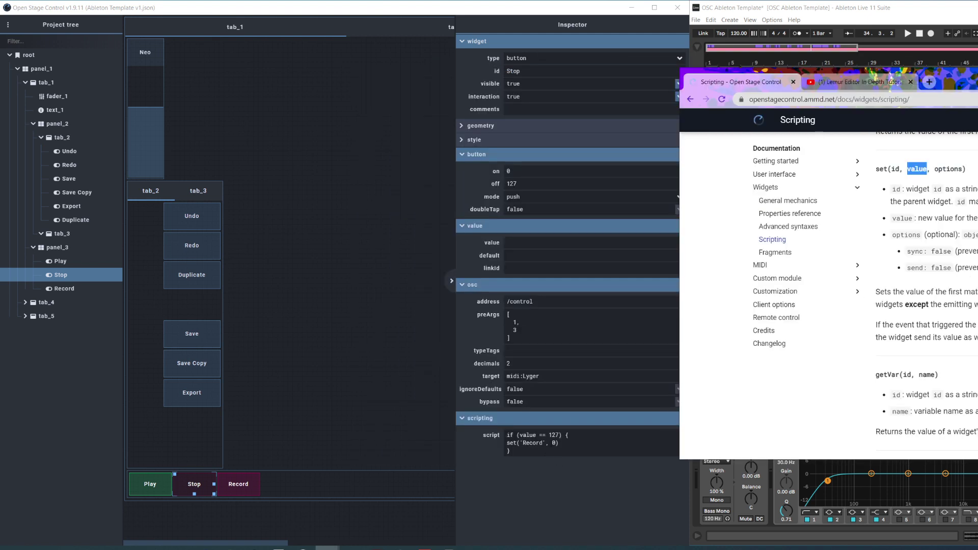
left_click(233, 489)
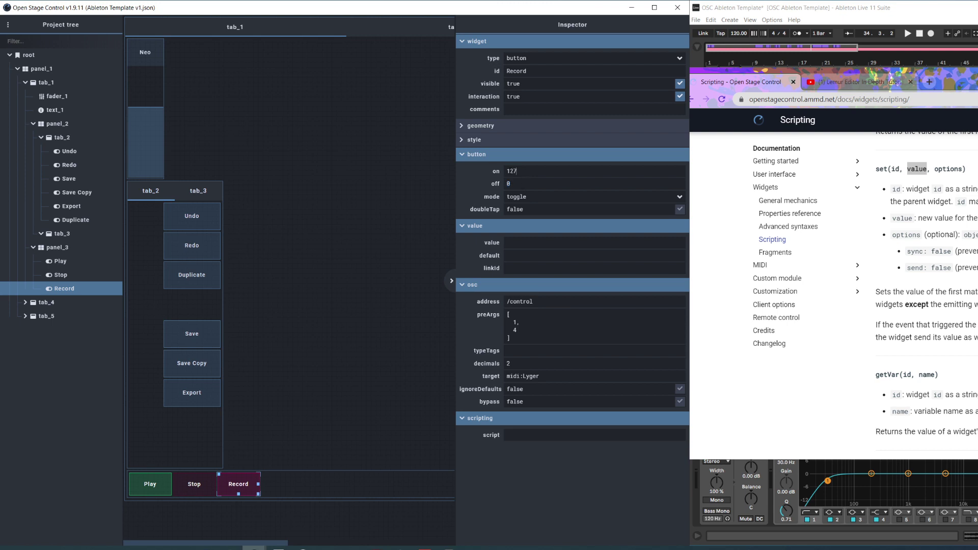
key("Tab")
left_click(194, 484)
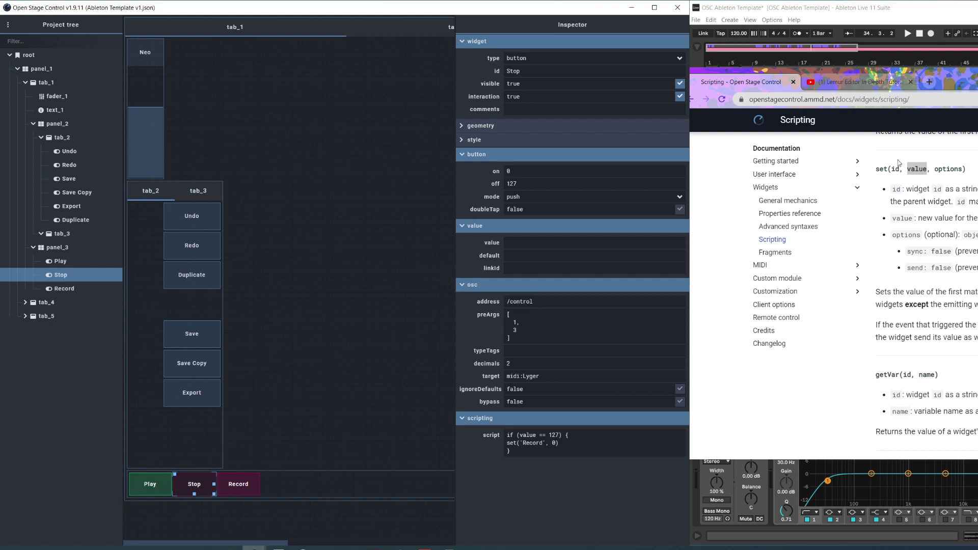
- Run Play, Record, then Stop, confirming Stop turns Record off, and return to the docs
left_click_drag(939, 88, 840, 105)
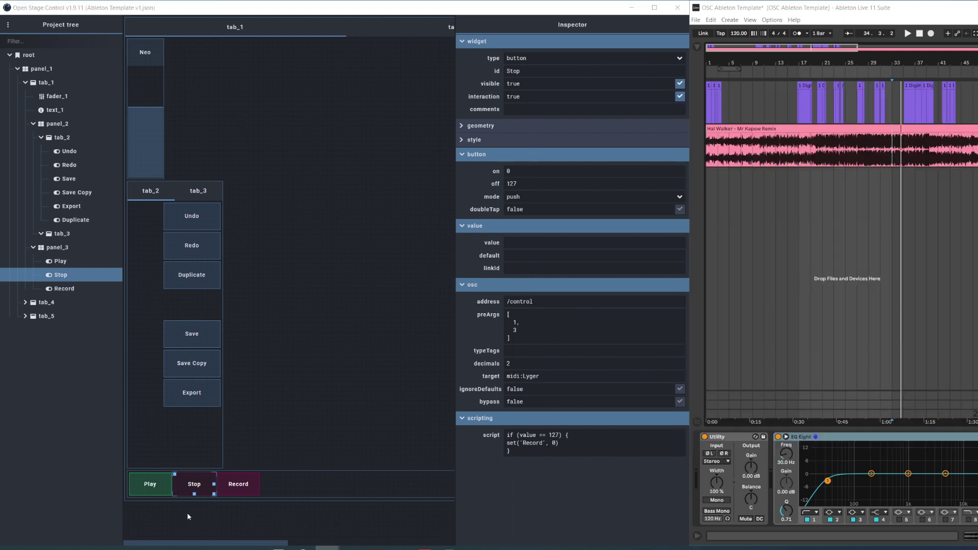
left_click(155, 486)
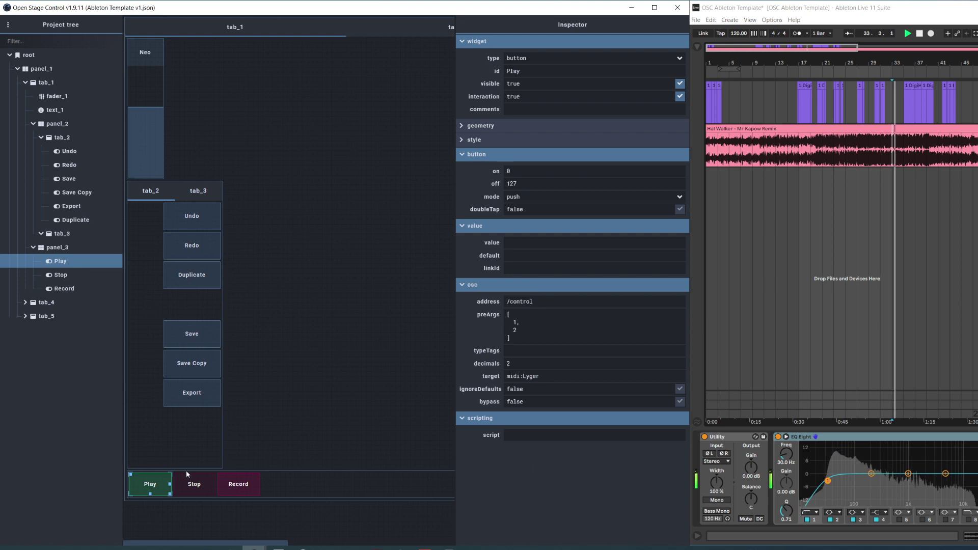
left_click(229, 490)
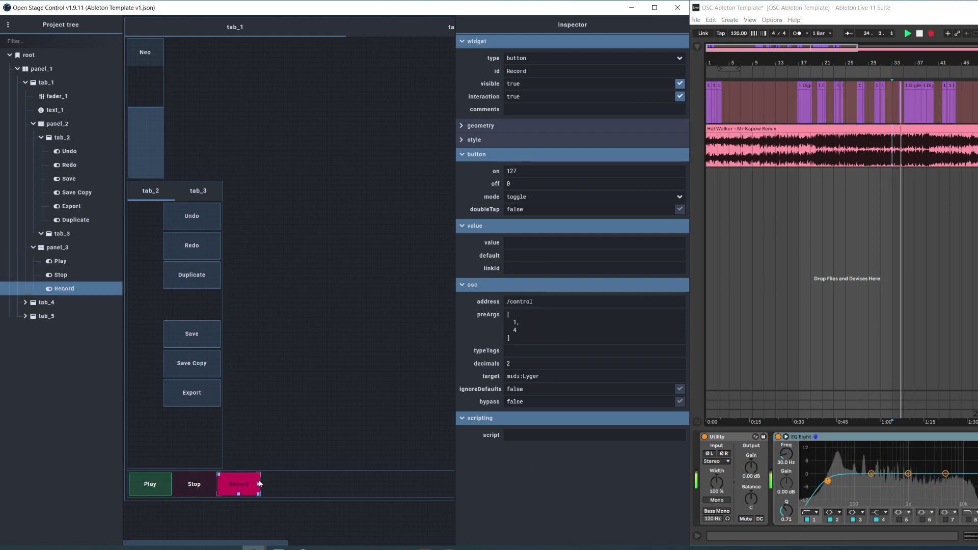
left_click(207, 484)
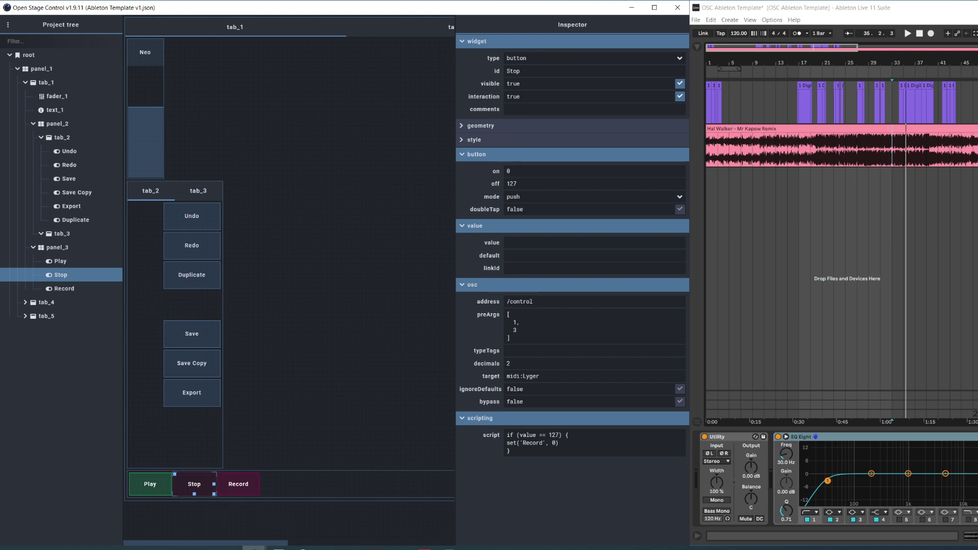
key("alt+Tab")
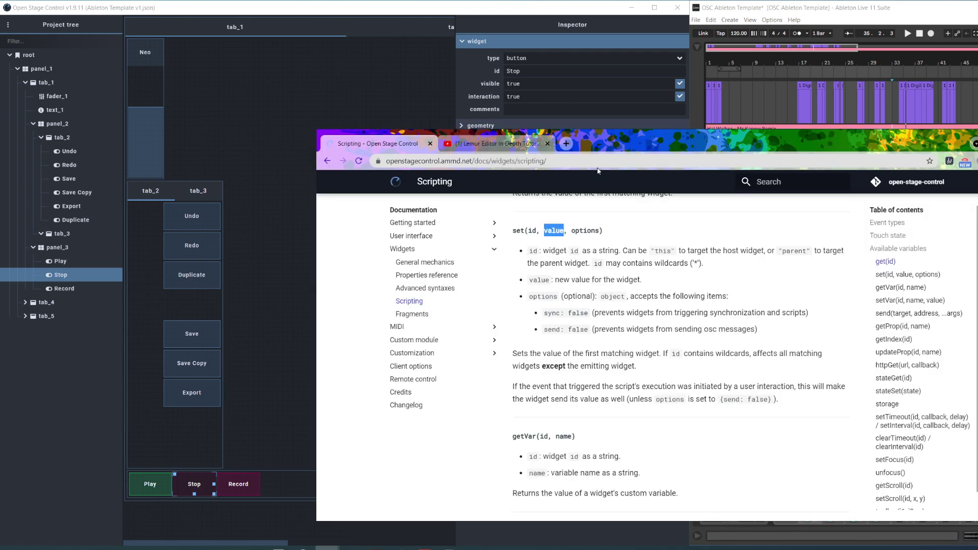
- View the 'Lemur Editor In Depth Tutorial' video tab, then minimize Chrome
left_click(504, 144)
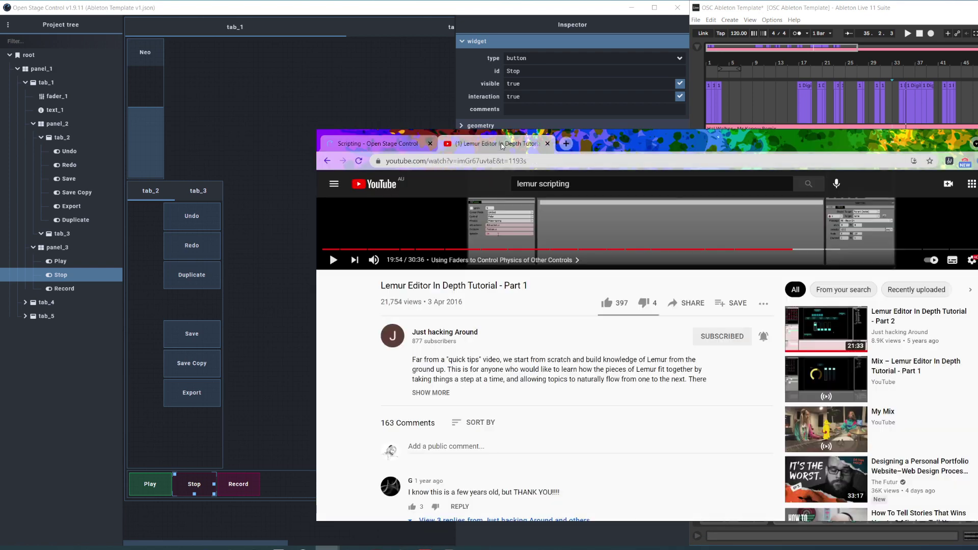
scroll(530, 401, "down", 1)
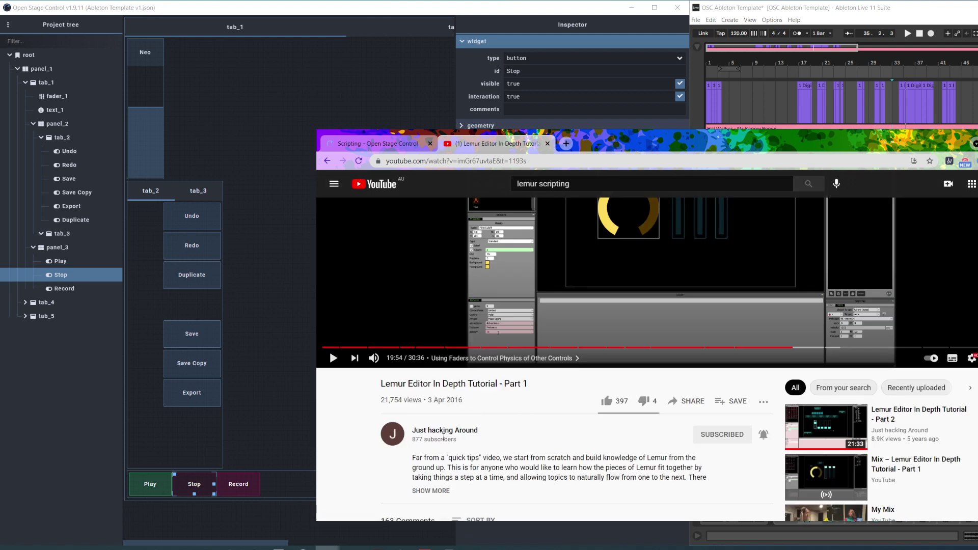
scroll(472, 433, "up", 1)
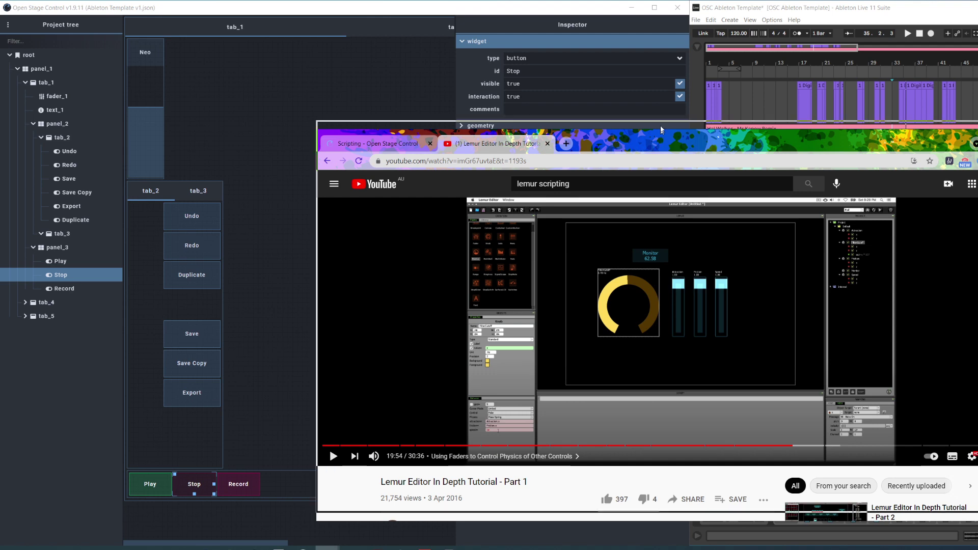
left_click_drag(661, 140, 661, 92)
scroll(589, 300, "down", 2)
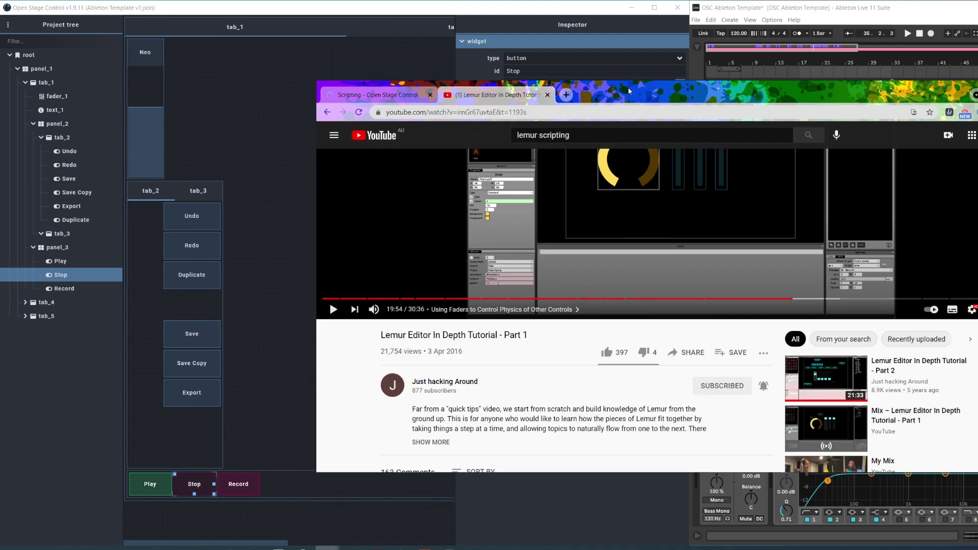
key("super+Down")
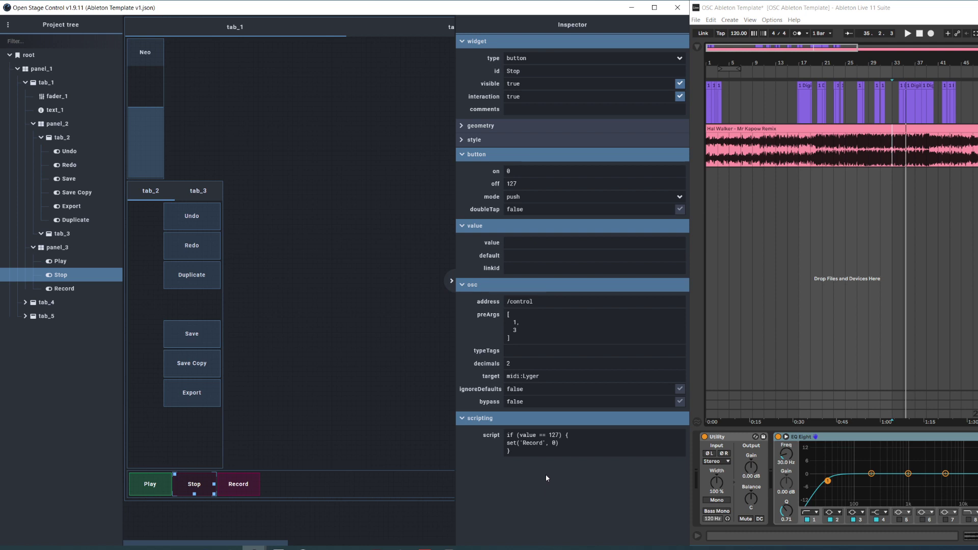
- Move Ableton's start position to bar 17 and start playback from the Play widget
triple_click(536, 444)
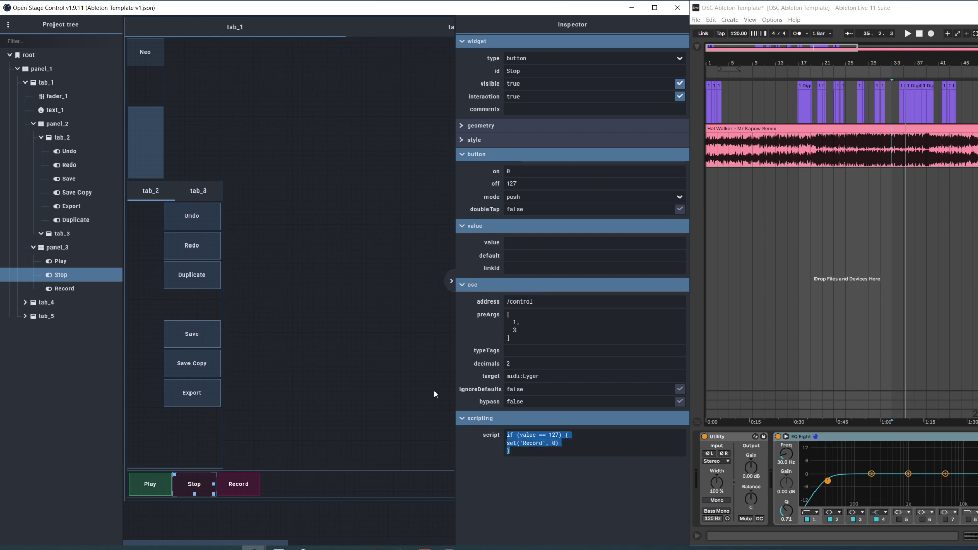
left_click(307, 497)
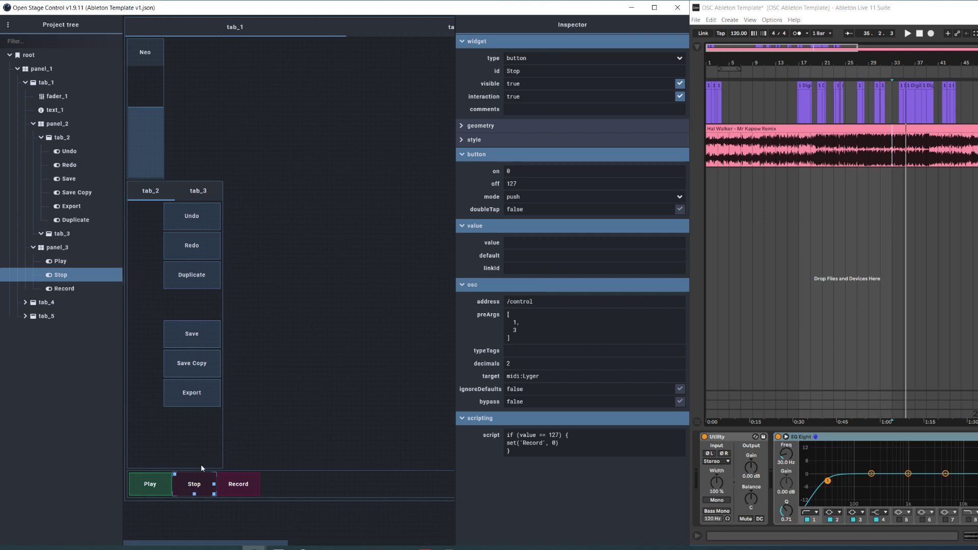
left_click(801, 156)
left_click(150, 484)
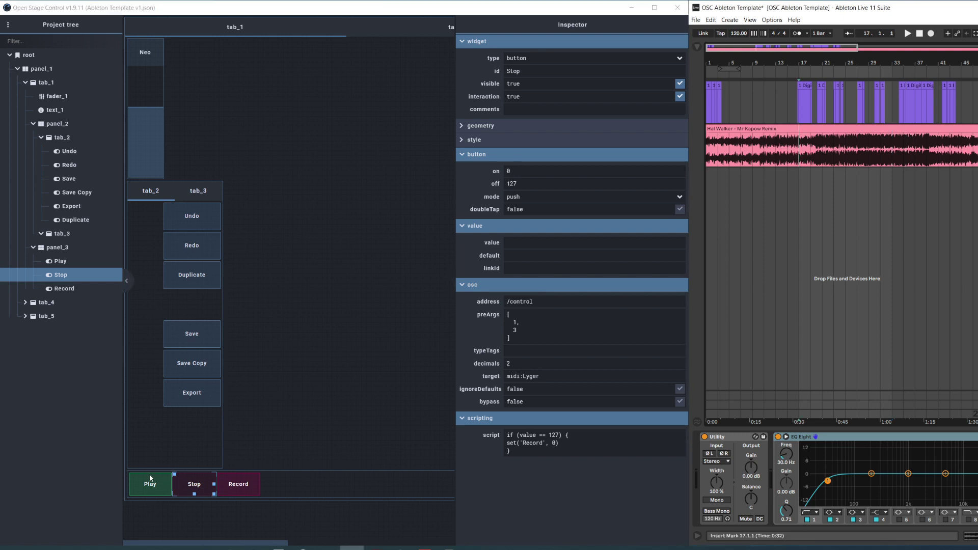